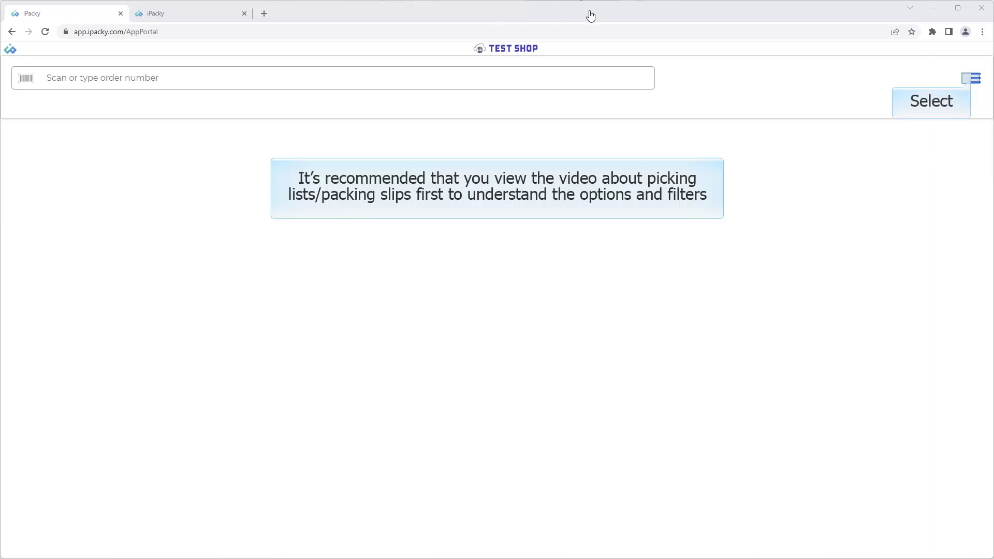
Go to Picking lists/Packing slips and tick orders 1095, 1096, 1097, 1098 and 1105
left_click(972, 80)
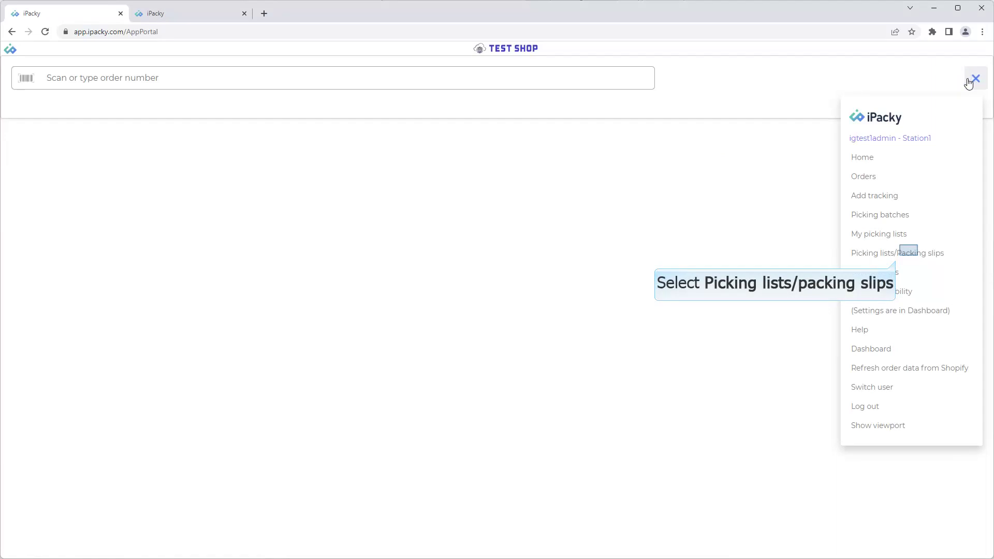
left_click(909, 254)
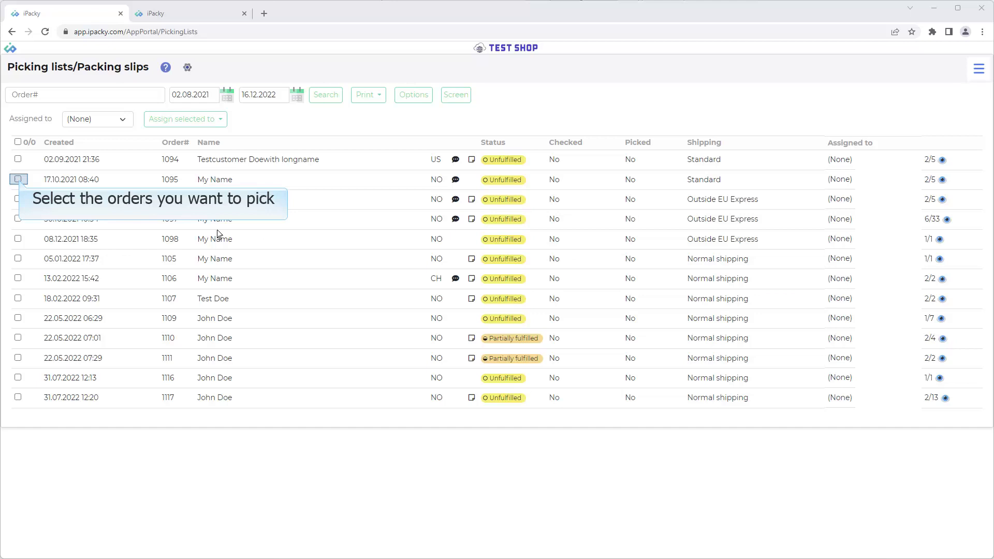
left_click(19, 179)
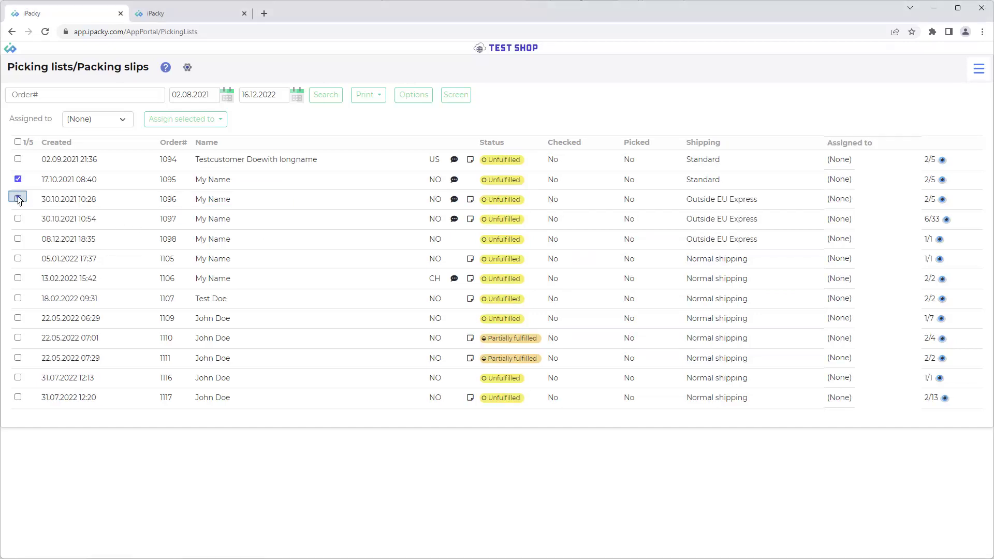
left_click(17, 198)
left_click(17, 219)
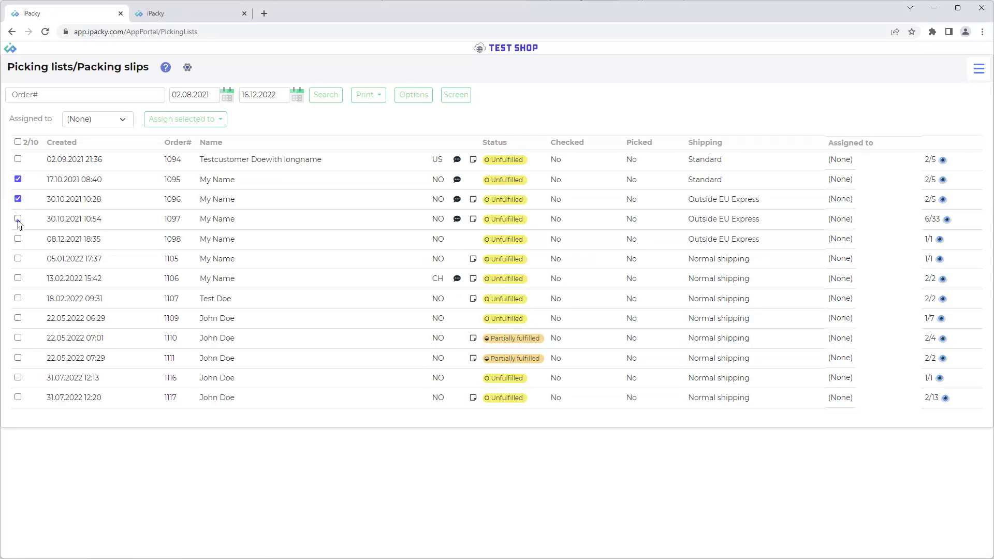
left_click(18, 239)
left_click(18, 259)
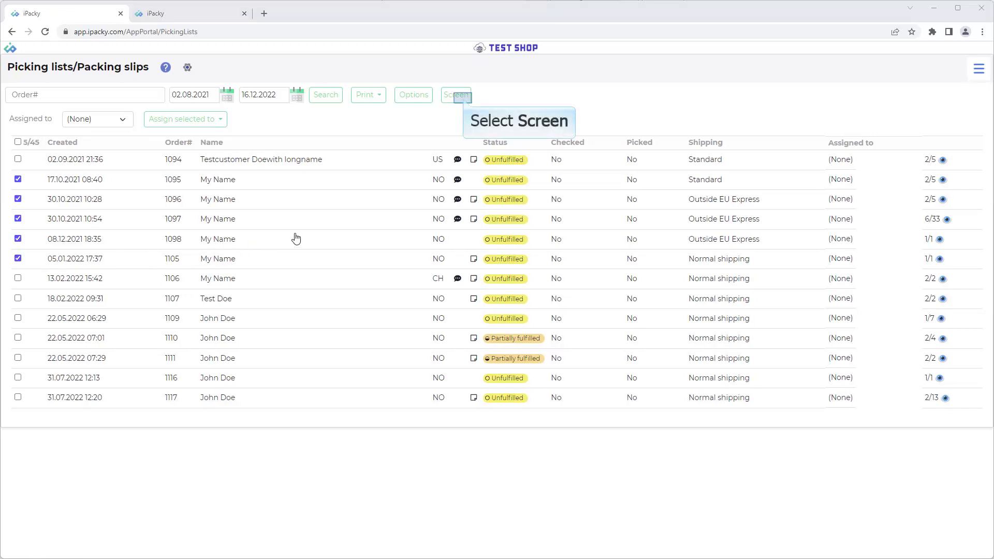
Show the five selected orders as an on-screen picking list and briefly preview order 1095
left_click(457, 95)
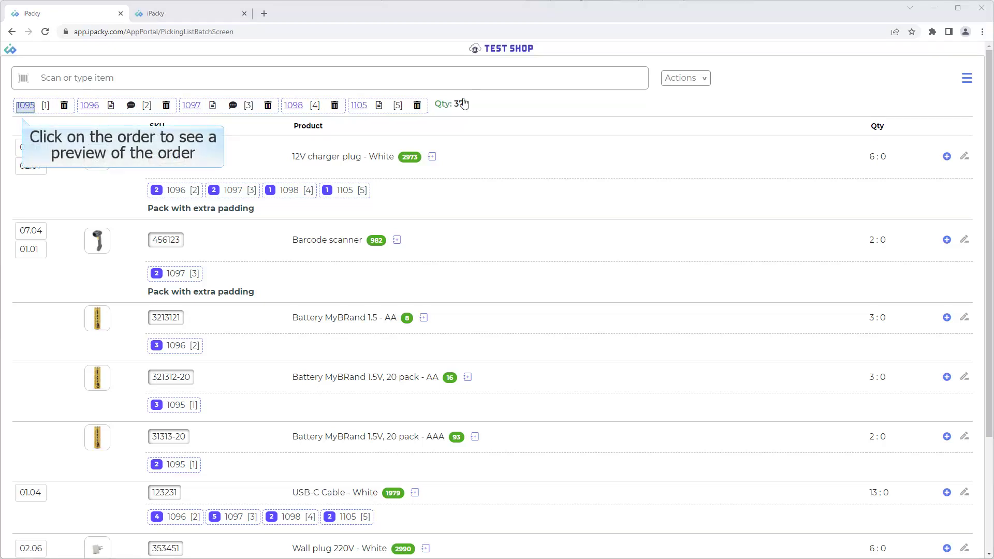
left_click(25, 106)
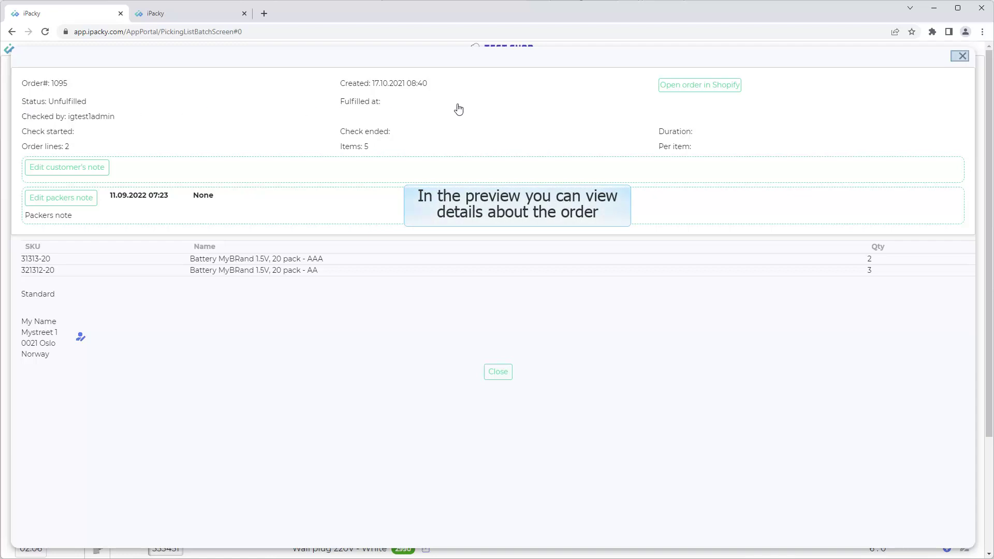
left_click(962, 56)
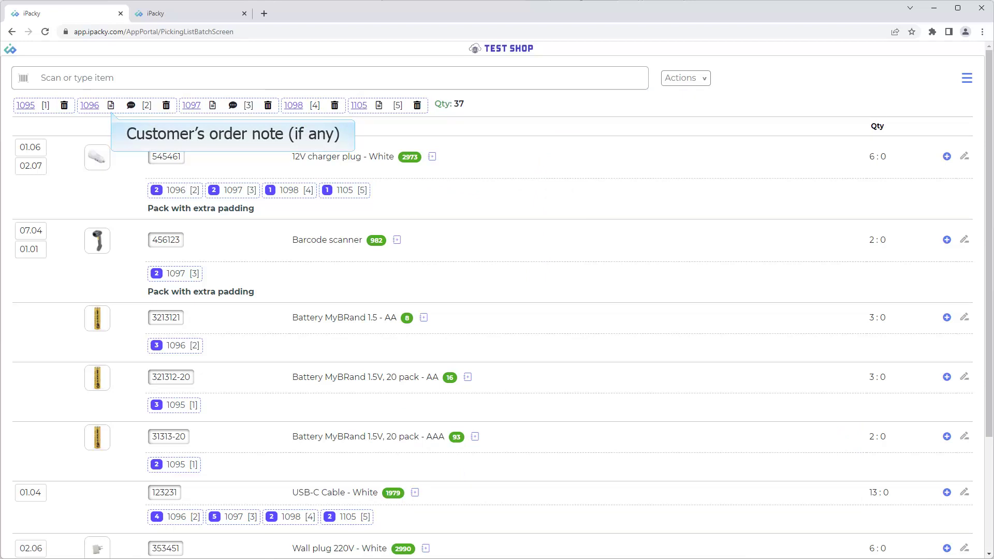
left_click(111, 106)
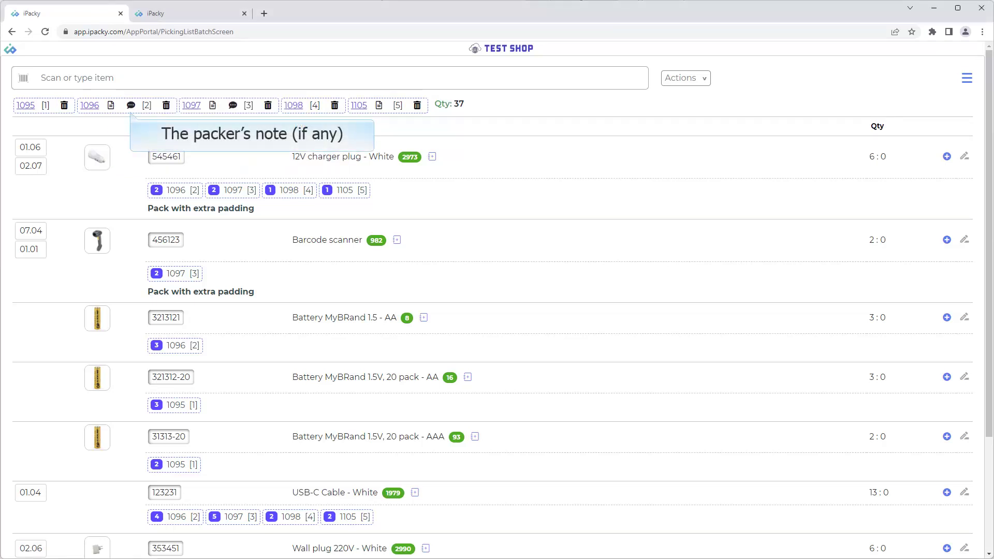
left_click(131, 105)
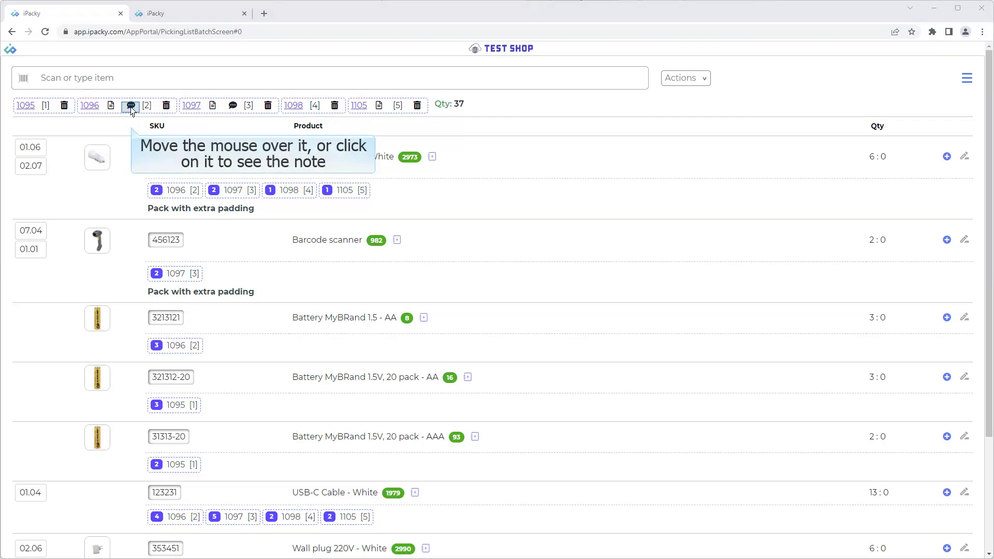
left_click(131, 106)
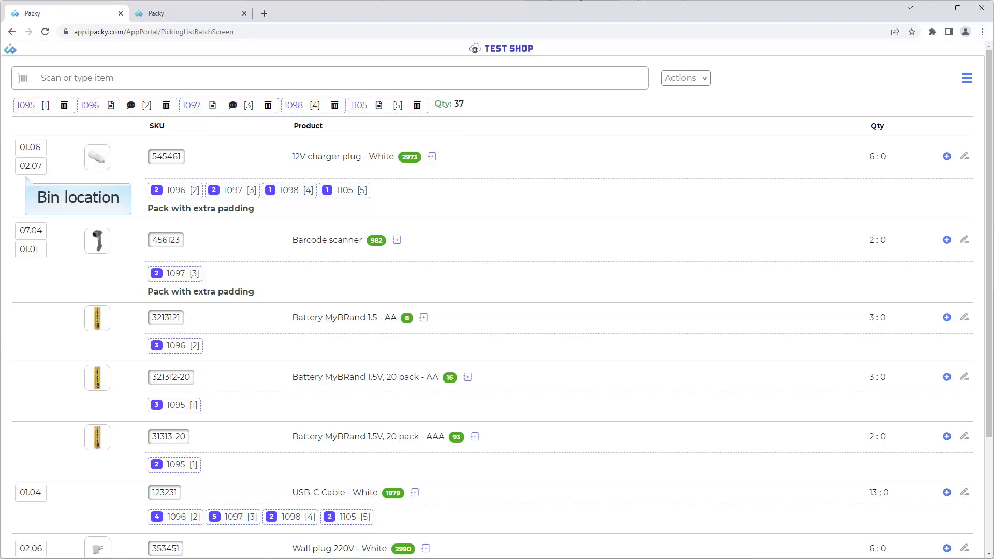
left_click(131, 105)
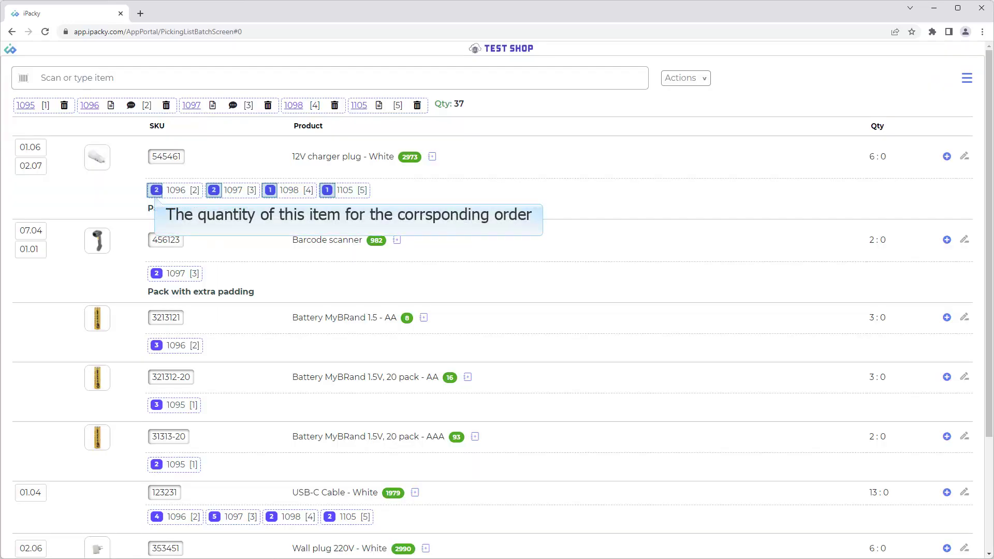
Open another iPacky page in a new browser tab, keeping the batch picking list open
middle_click(176, 189)
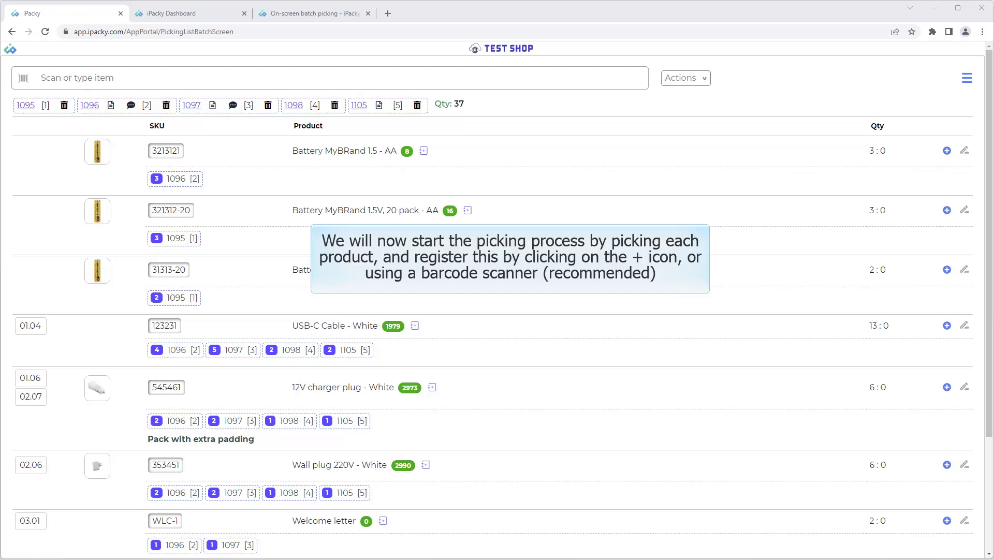
Register all three Battery MyBRand 1.5 - AA units as picked, reaching Qty 3:3
left_click(947, 151)
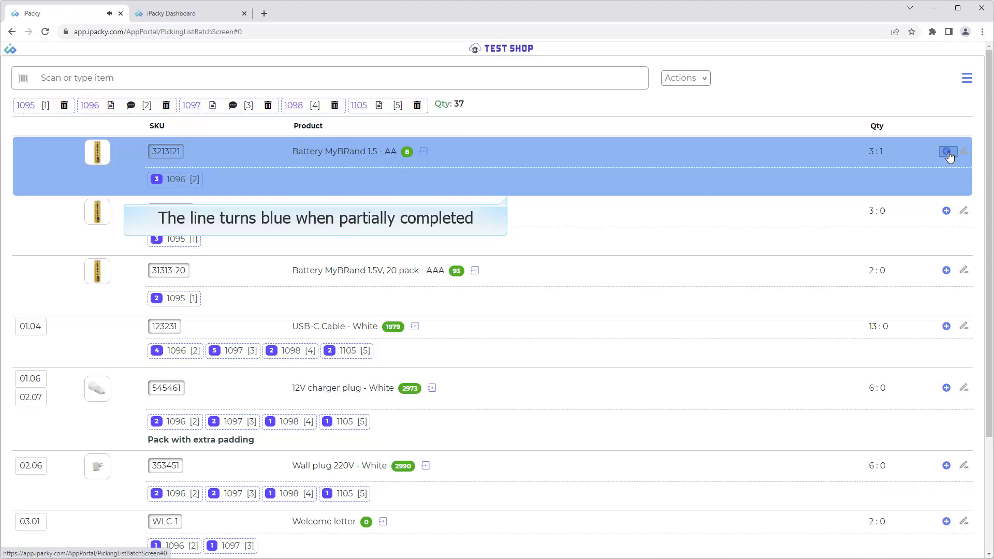
left_click(947, 151)
left_click(947, 151)
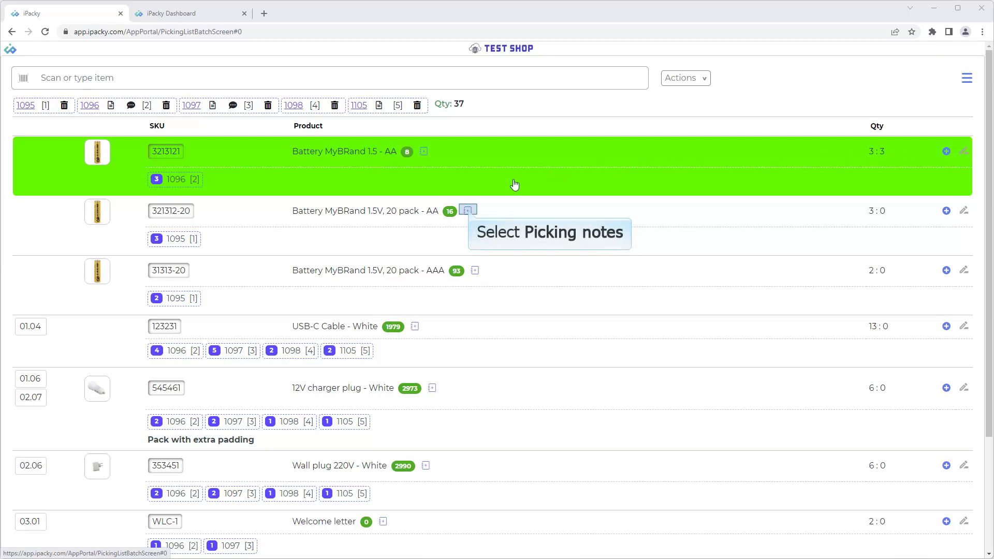
Save the picking note 'Inventory is wrong. We have none left' on the 321312-20 line
left_click(468, 210)
type("Inve")
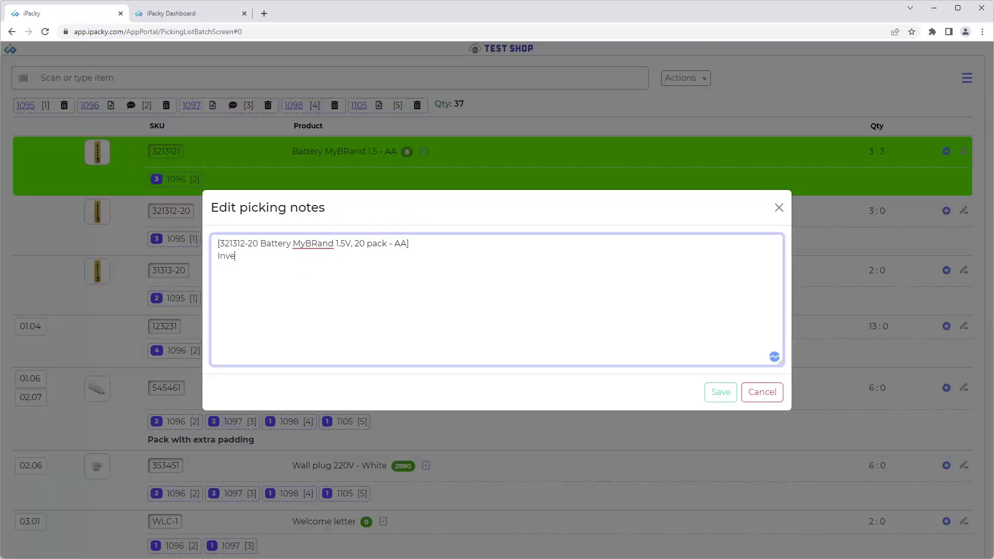
type("ntory is wrong. We have non")
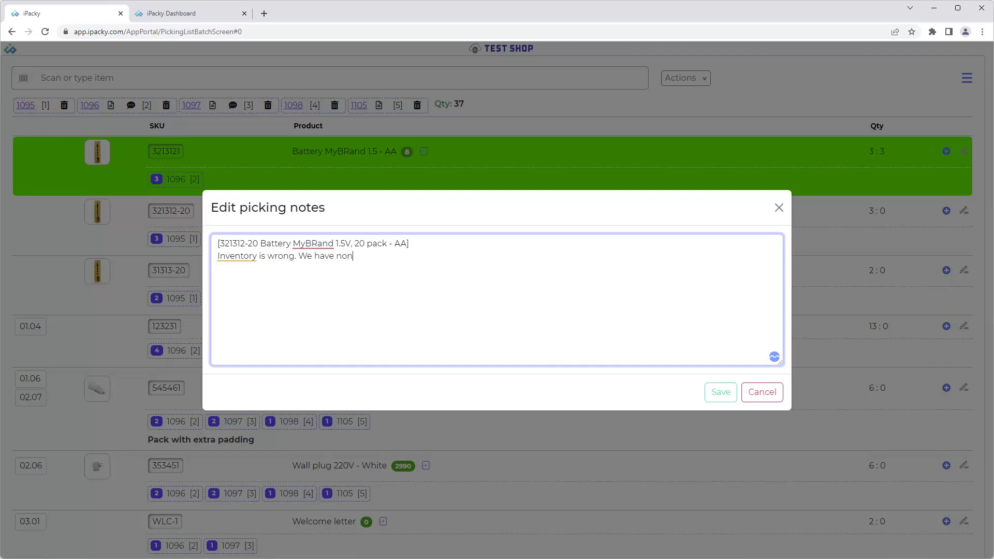
type("e left")
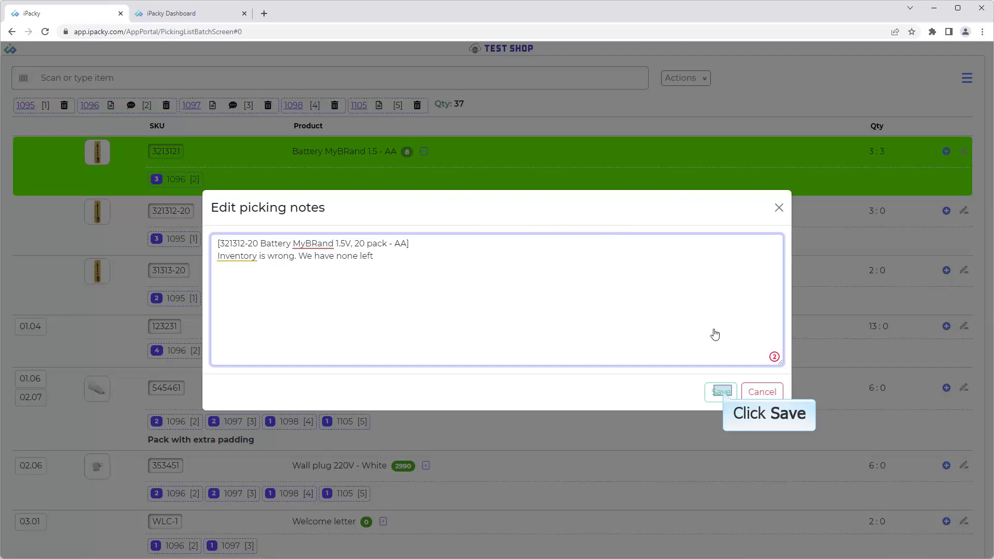
left_click(723, 393)
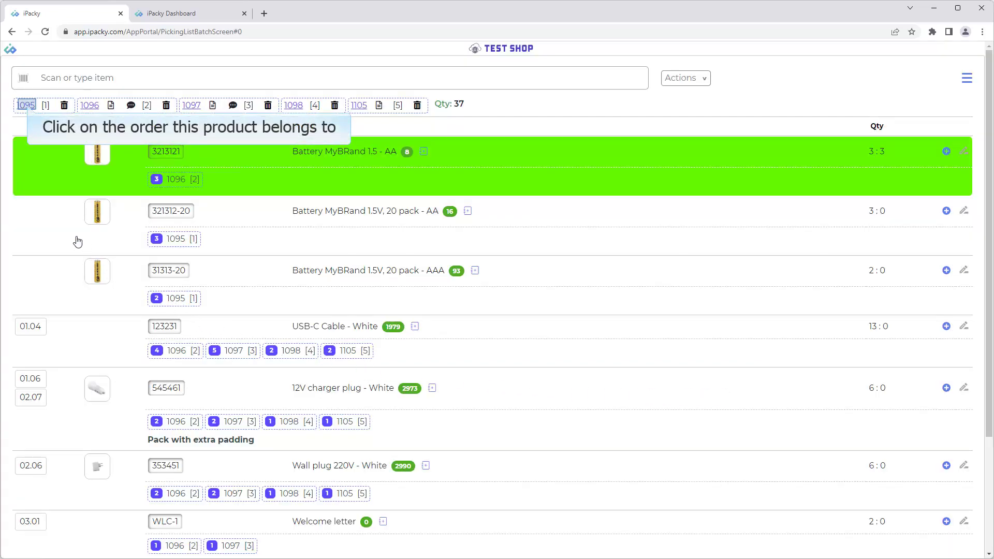
Set order 1095's packer's note to Must be handled: 'Cannot complete the order because we did not have the battery'
left_click(26, 106)
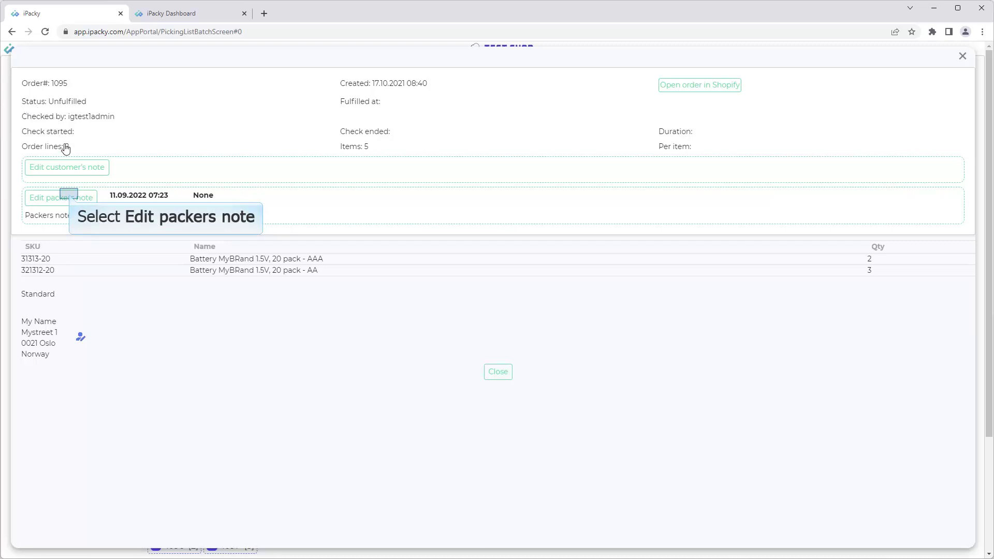
left_click(68, 198)
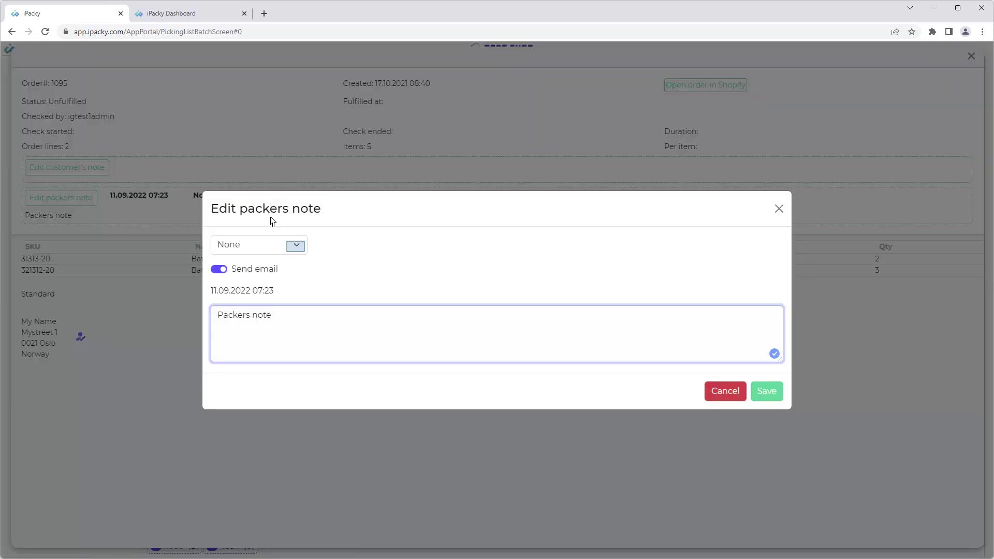
left_click(296, 250)
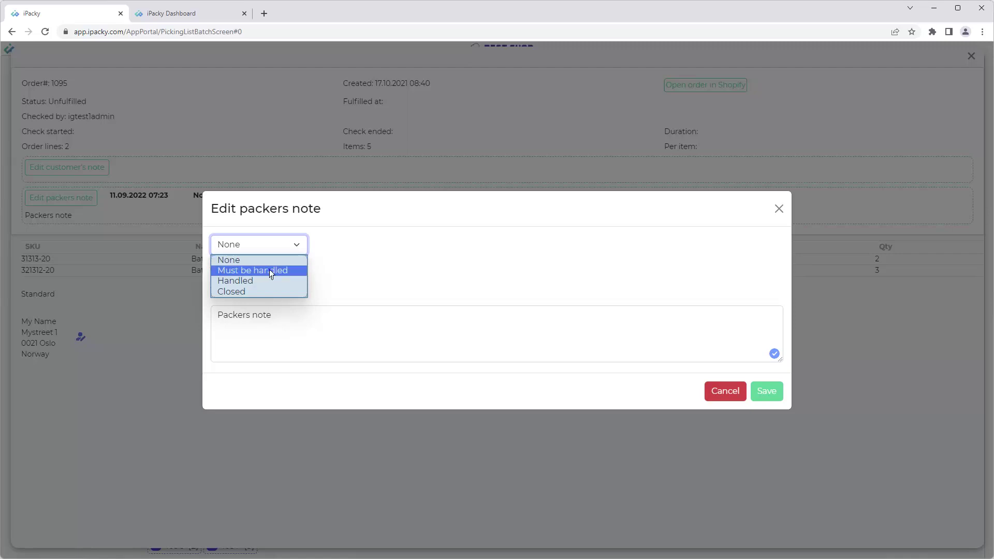
left_click(270, 271)
left_click(277, 315)
key("ctrl+a")
key("BackSpace")
type("Canno")
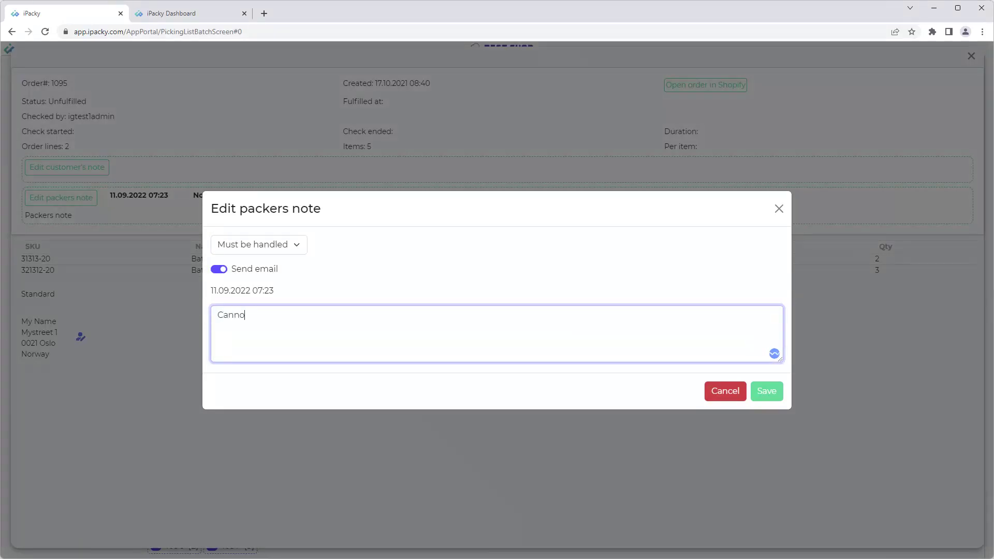
type("t complete the order becau")
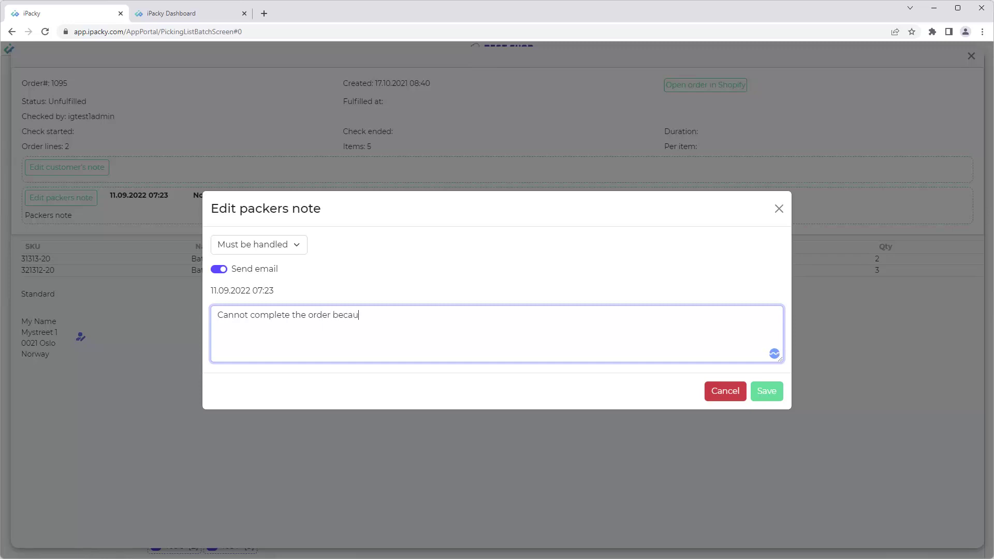
type("se we did not have the battery")
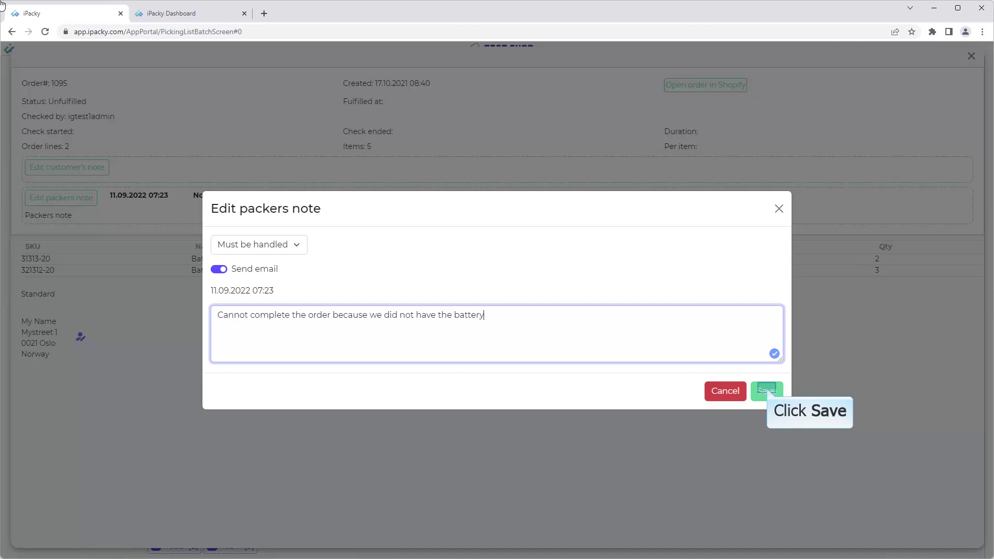
left_click(767, 392)
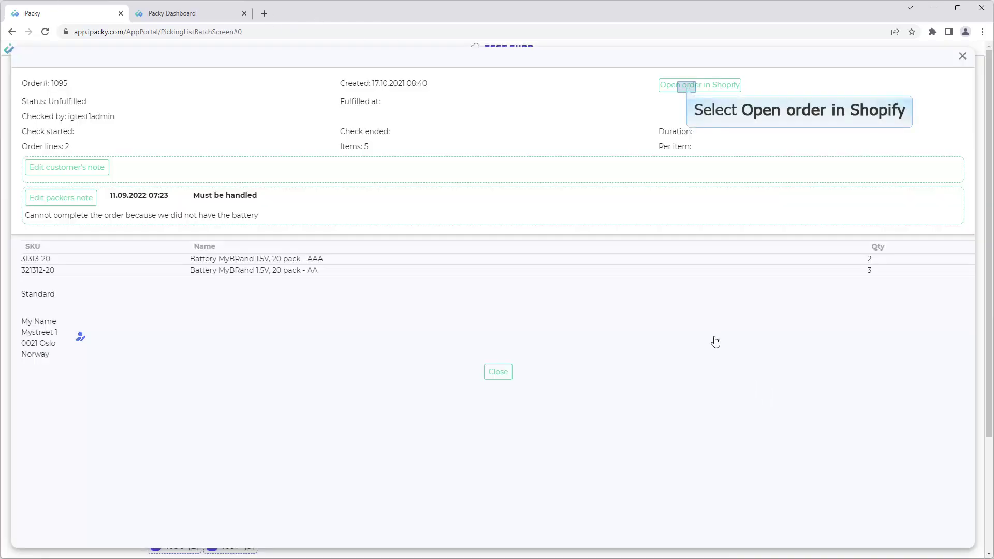
Open order 1095 in Shopify and add the existing Backorders tag
left_click(686, 87)
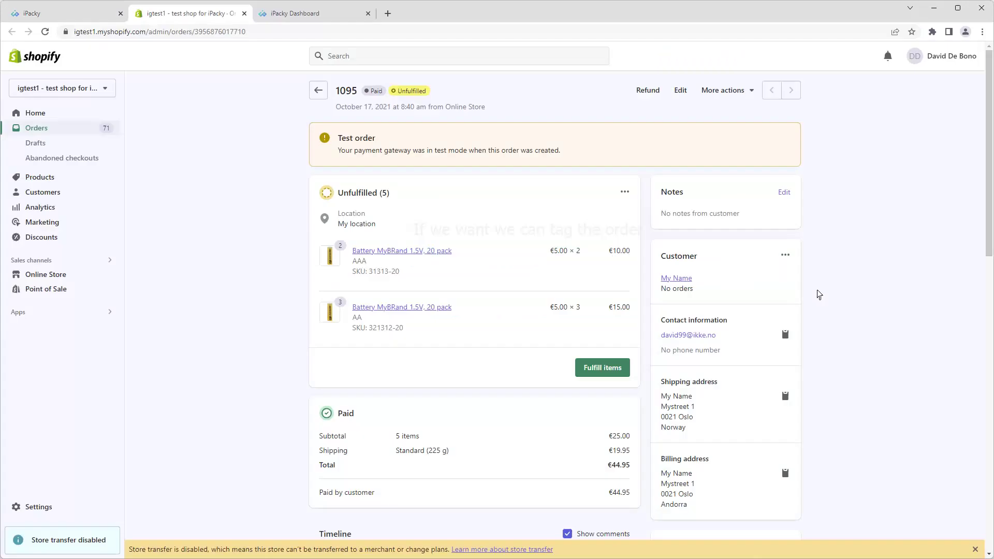
scroll(818, 294, "down", 10)
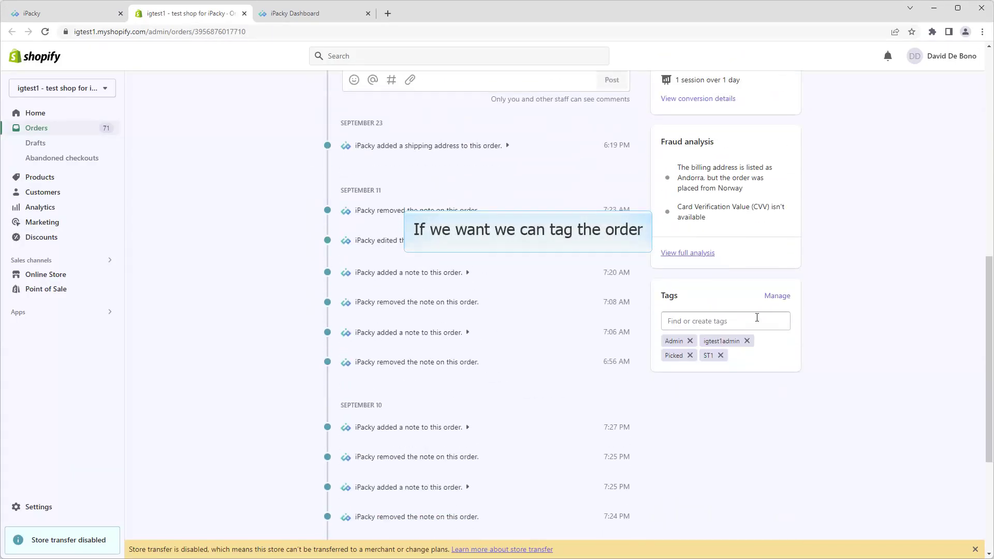
left_click(718, 320)
type("bac")
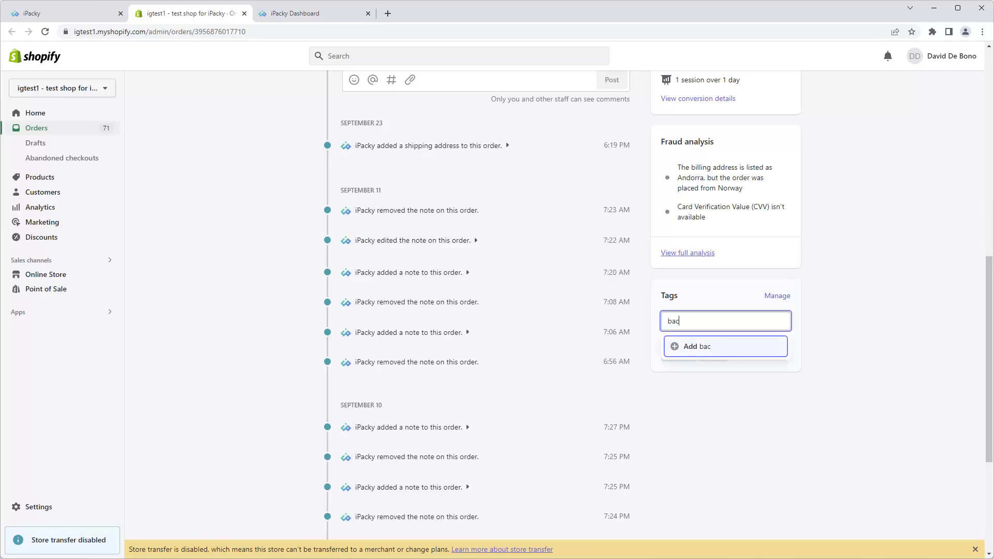
type("k")
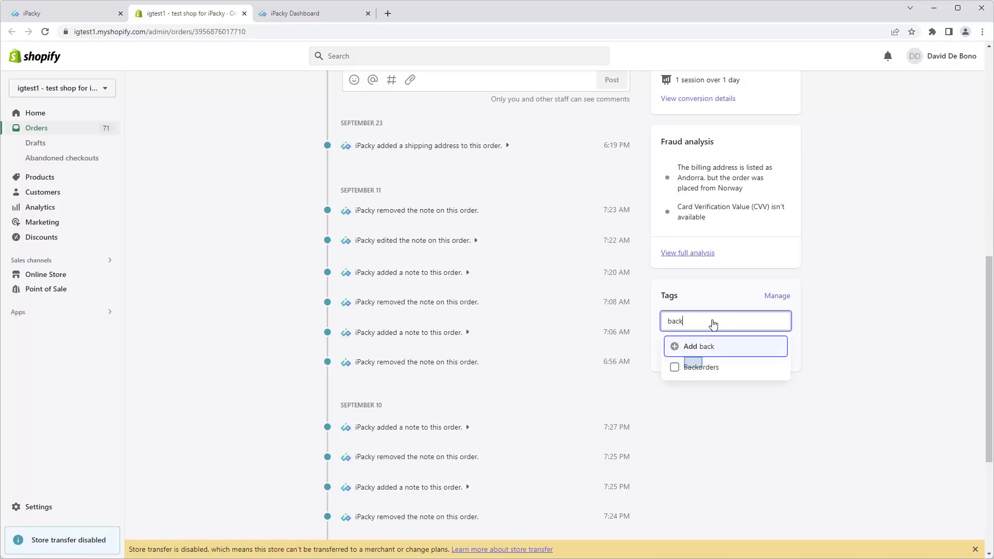
left_click(695, 363)
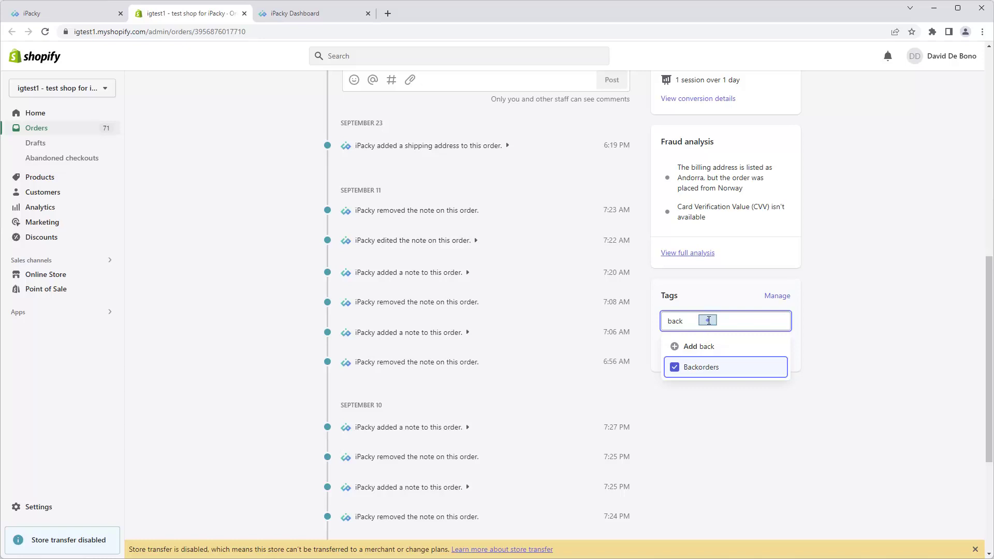
left_click(637, 318)
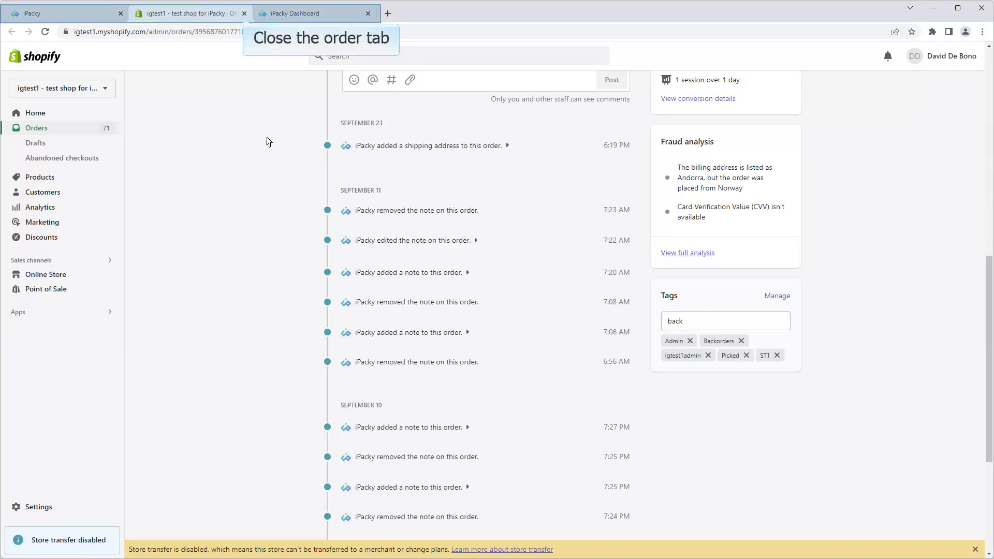
Back in iPacky, drop order 1095 from the batch and count two USB-C Cable - White units
left_click(244, 13)
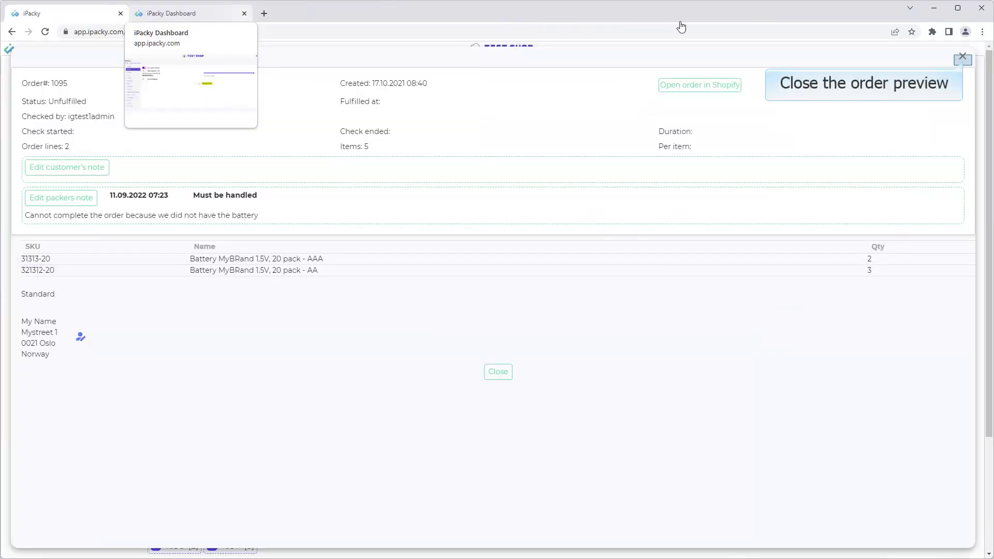
left_click(963, 60)
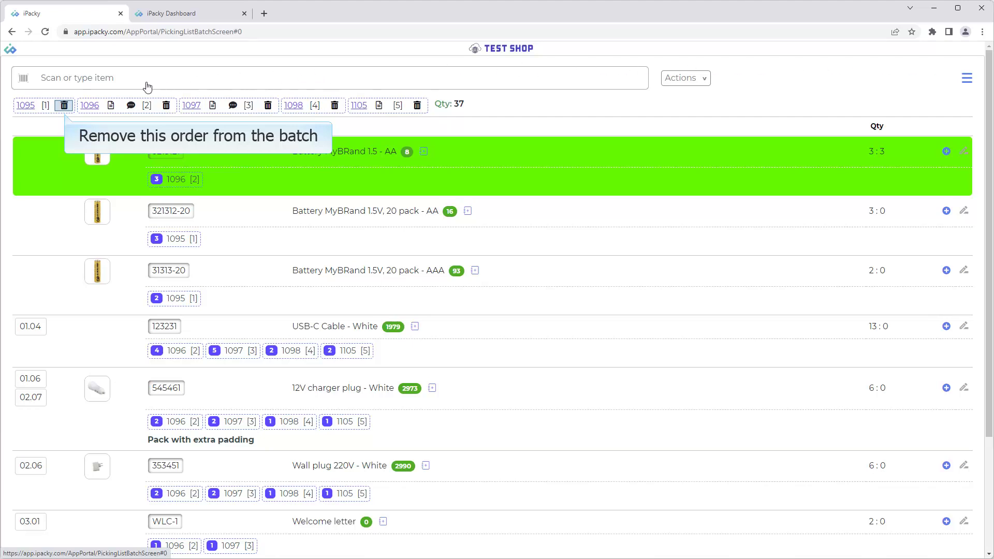
left_click(64, 105)
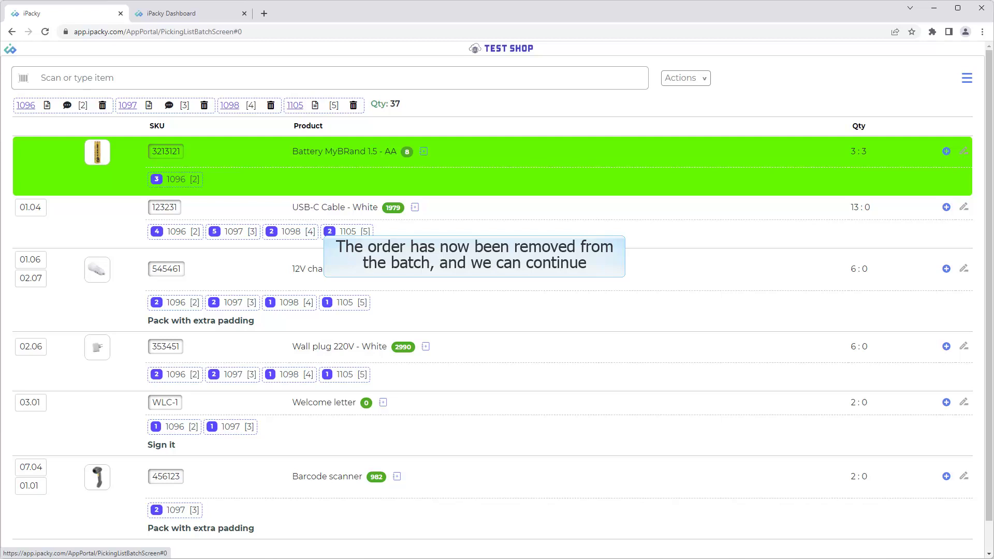
left_click(946, 208)
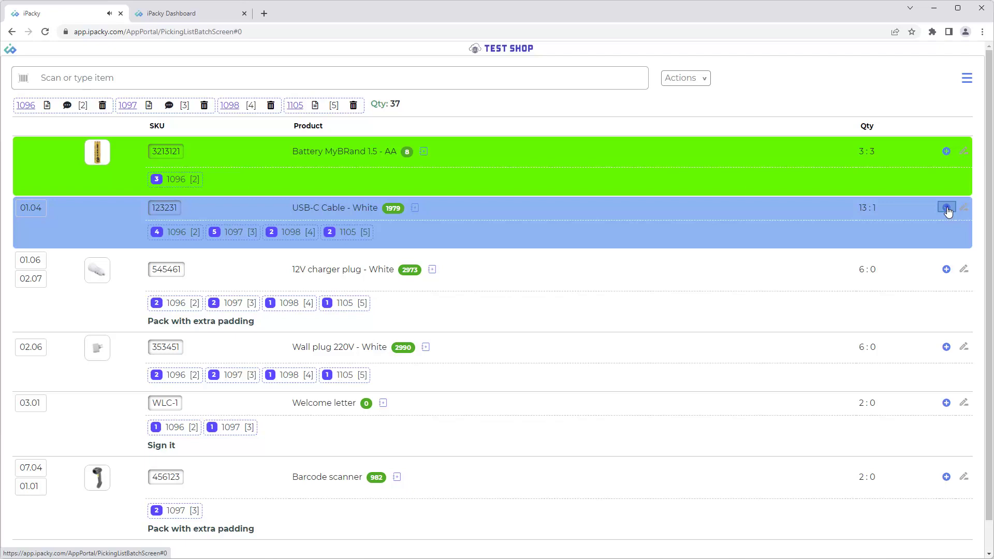
left_click(947, 207)
Count the last USB-C Cable unit, then assign the batch to Station1 with note 'Badge 4'
left_click(946, 208)
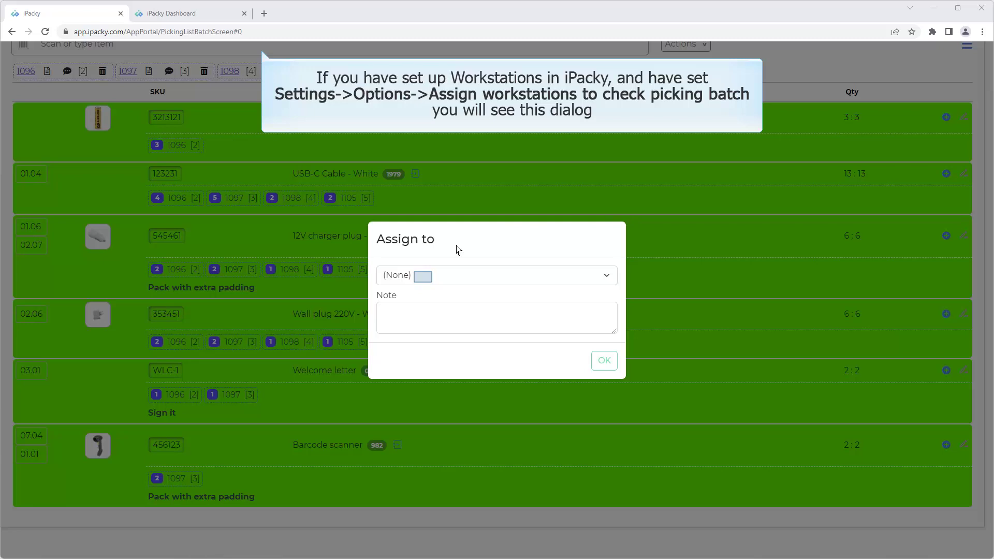
left_click(424, 279)
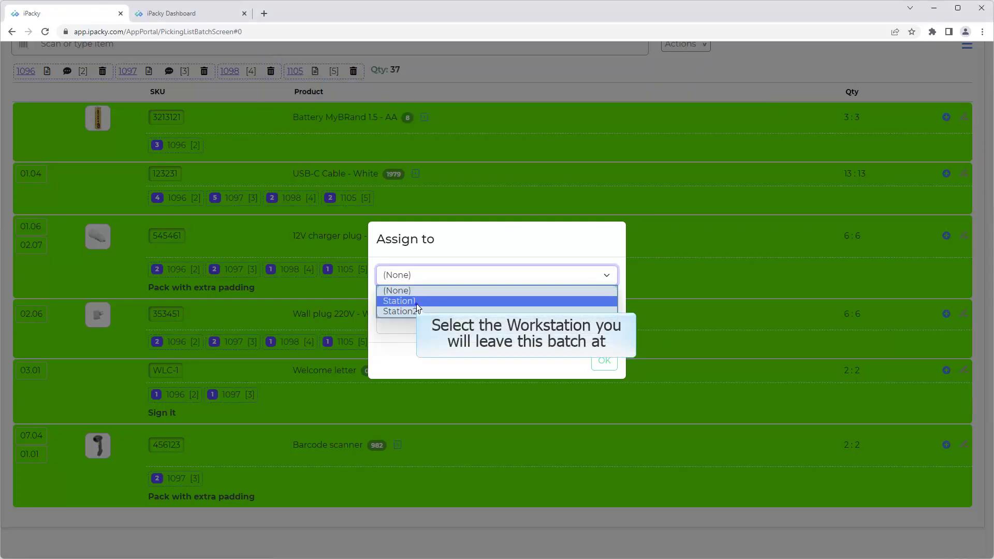
left_click(417, 302)
left_click(411, 308)
type("Badge 4")
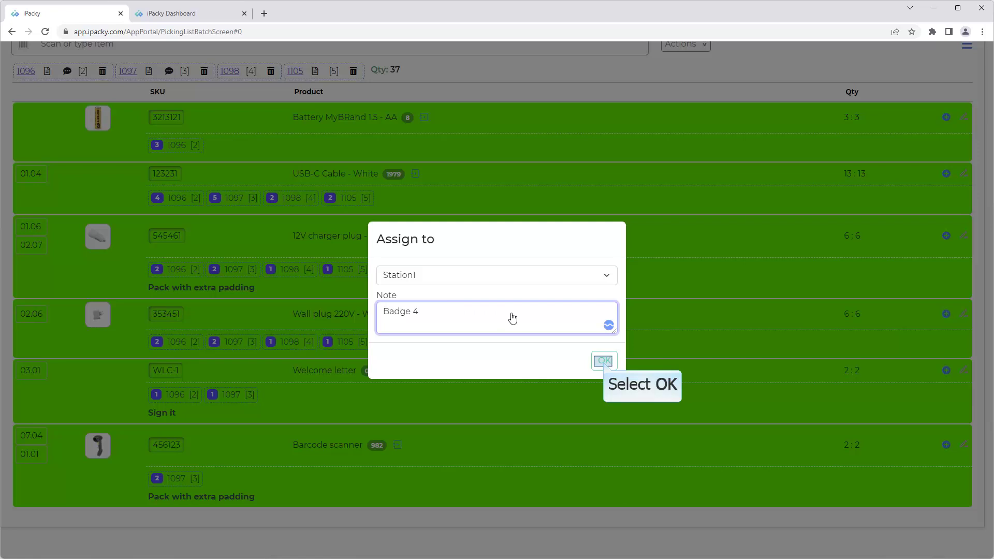
left_click(604, 362)
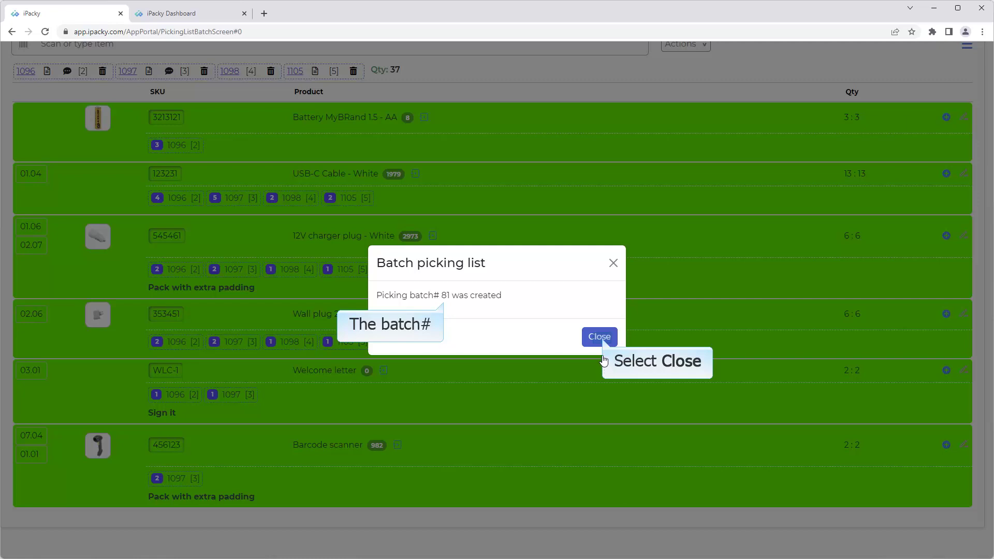
Close the batch #81 confirmation to return to the Picking lists/Packing slips page
left_click(600, 337)
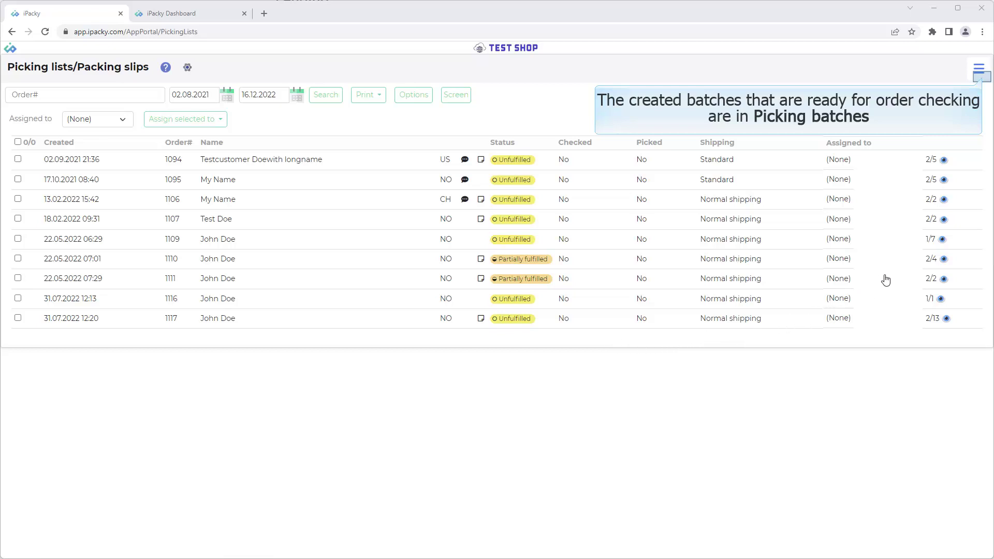
Go to the Picking batches list from the menu to find batch 81 for Station1
left_click(982, 79)
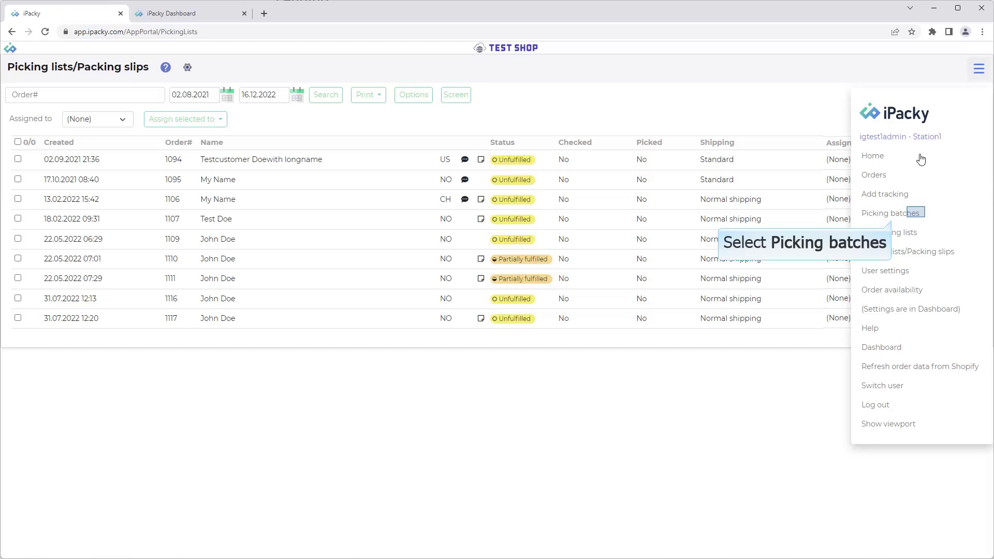
left_click(916, 213)
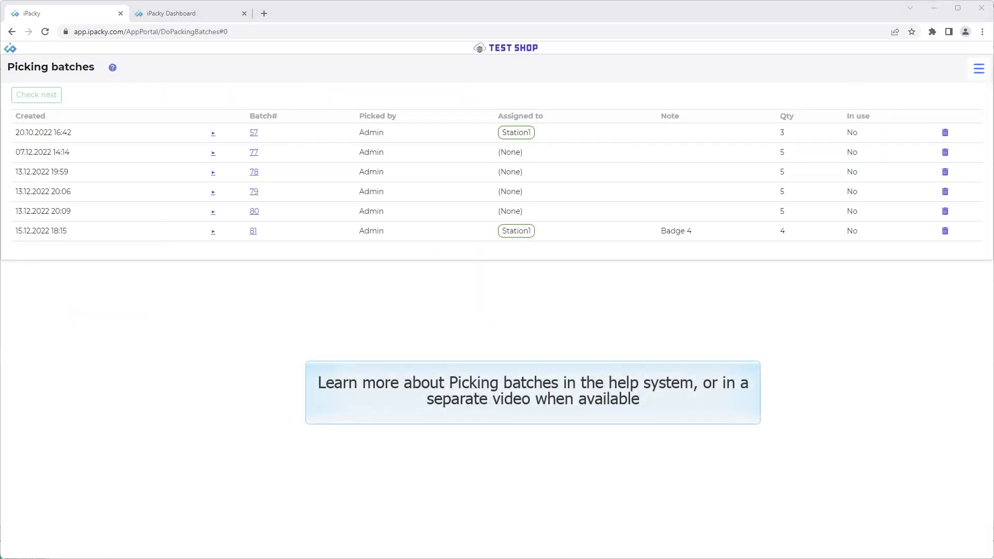